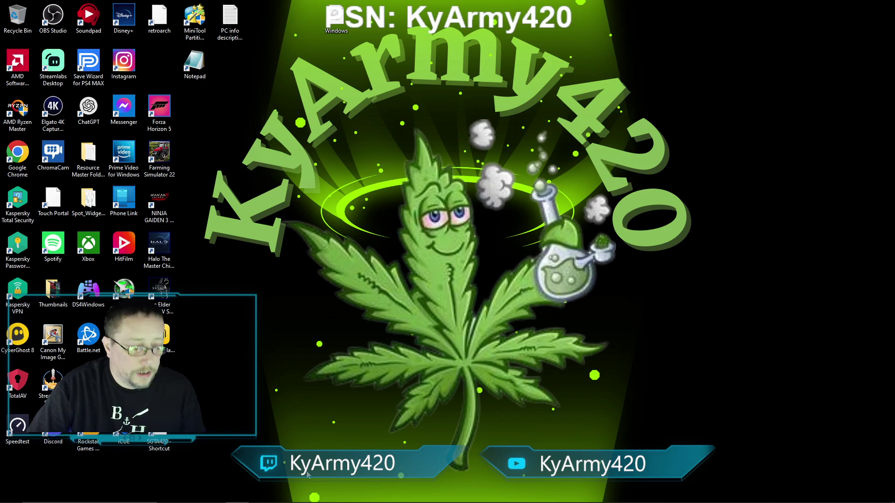
In Chrome, search Google for 'xb36hazard launcher' using the recent-search suggestion.
mouse_move(224, 501)
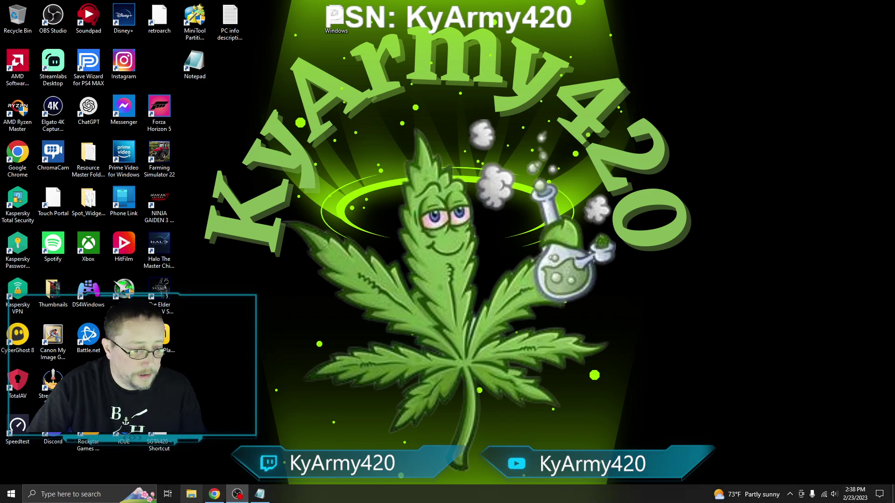
left_click(215, 494)
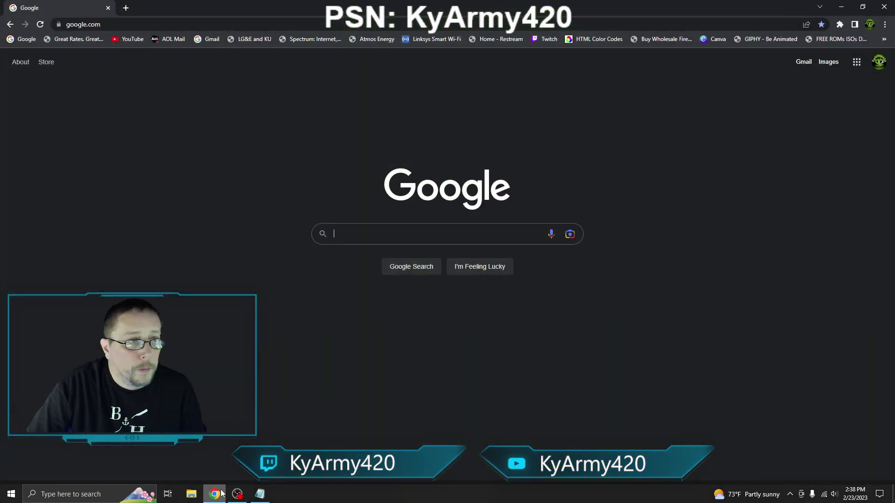
left_click(363, 234)
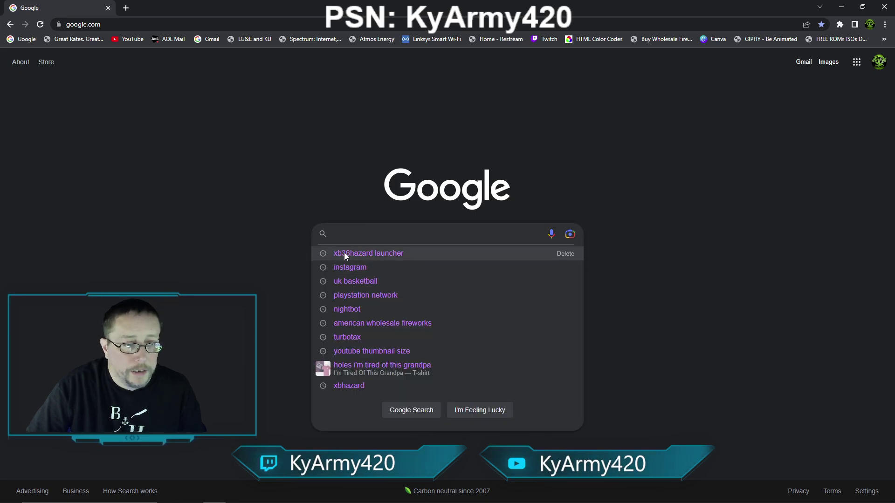
left_click(344, 253)
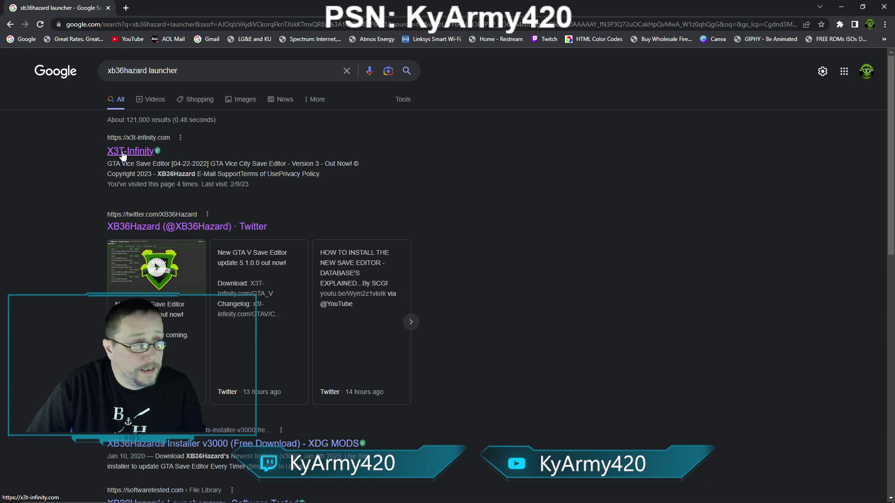
Open the XB36Hazard Twitter profile and follow the latest tweet's X3T-Infinity.com/GTA_V link.
left_click(122, 227)
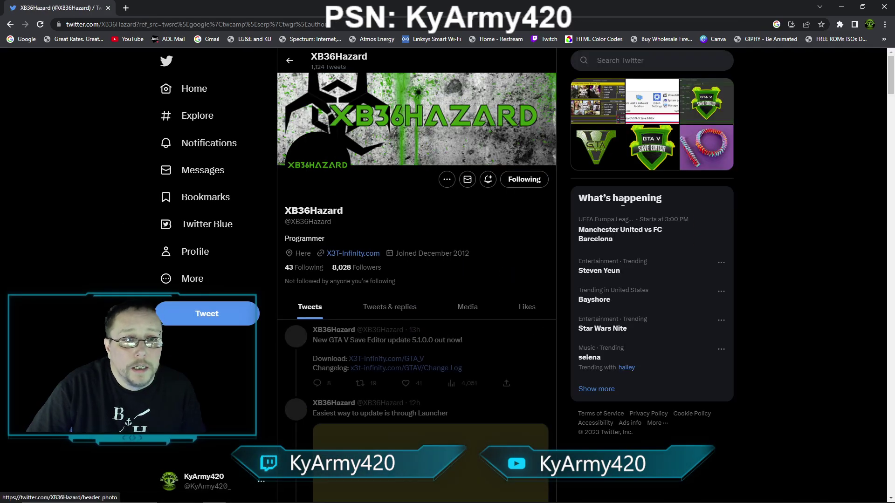
scroll(333, 223, "down", 2)
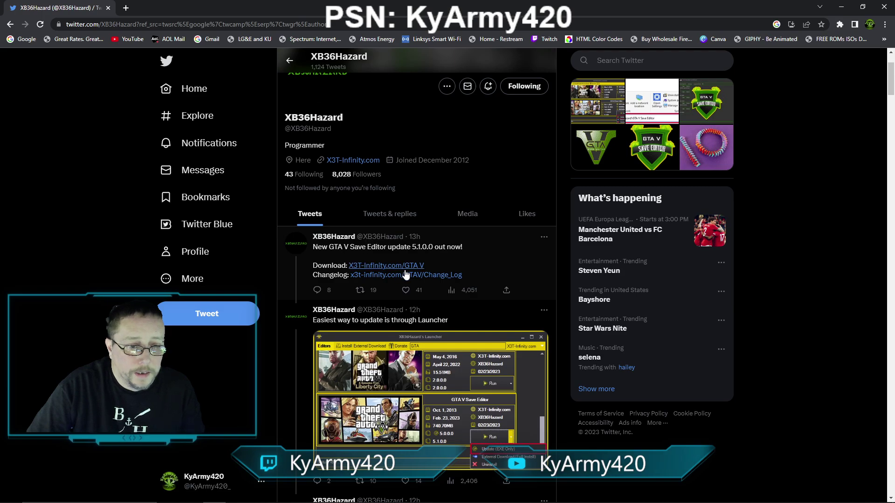
left_click(381, 265)
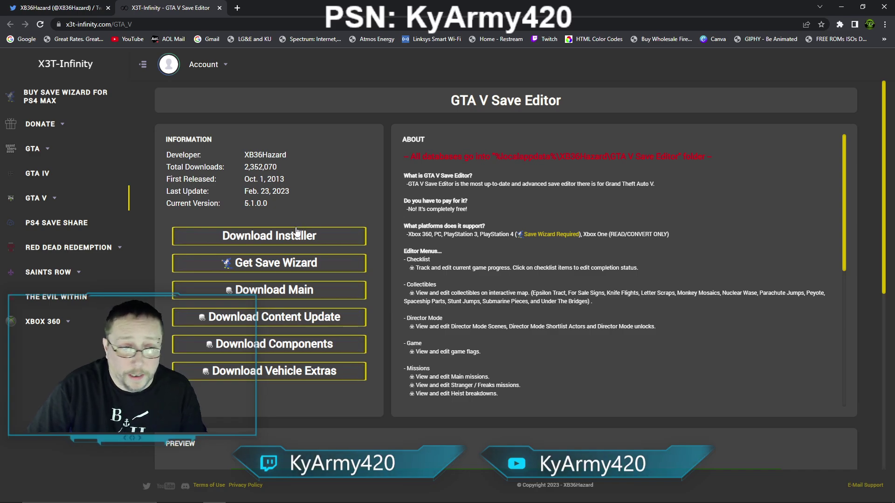
Select '%localappdata%' in the red databases note and copy it.
mouse_move(274, 370)
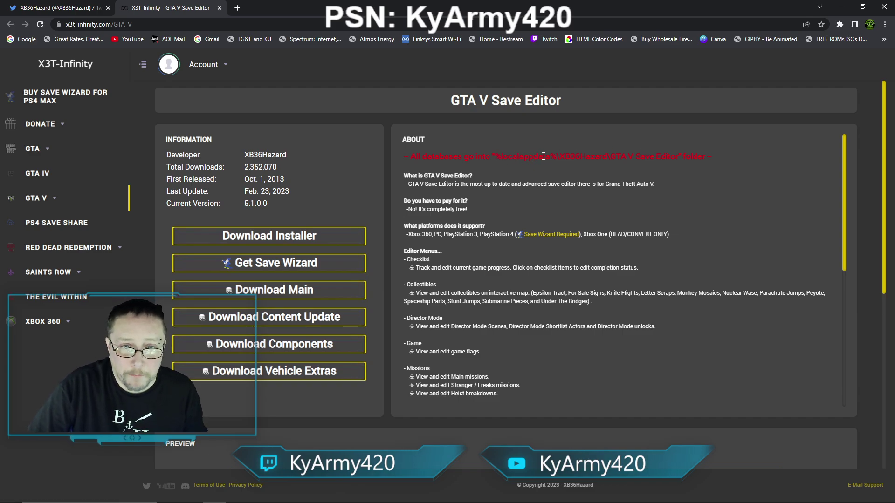
left_click_drag(556, 157, 505, 158)
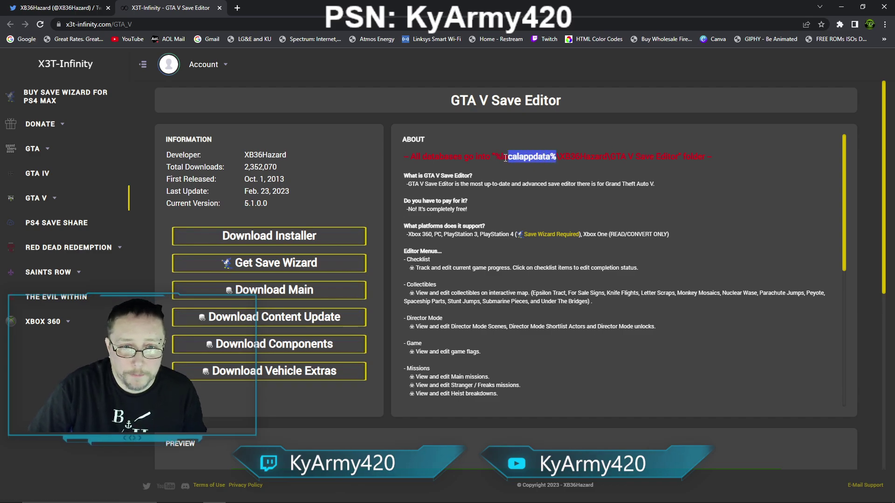
left_click(506, 158)
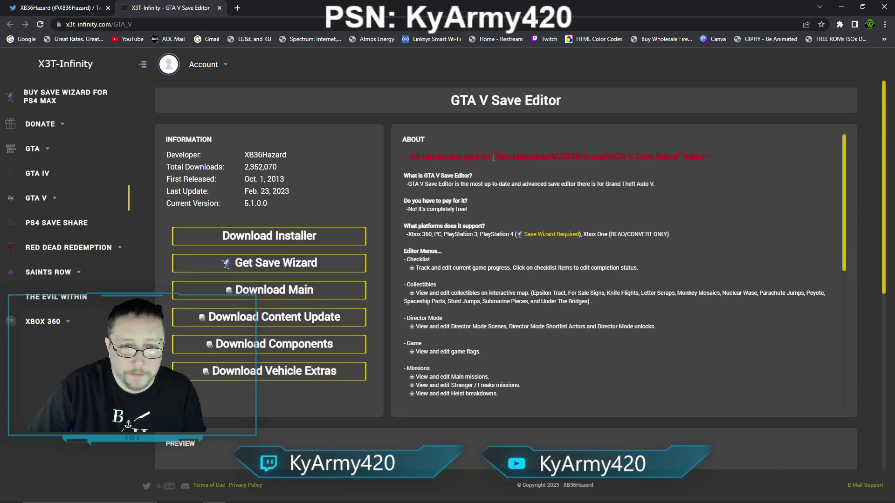
left_click_drag(508, 158, 551, 157)
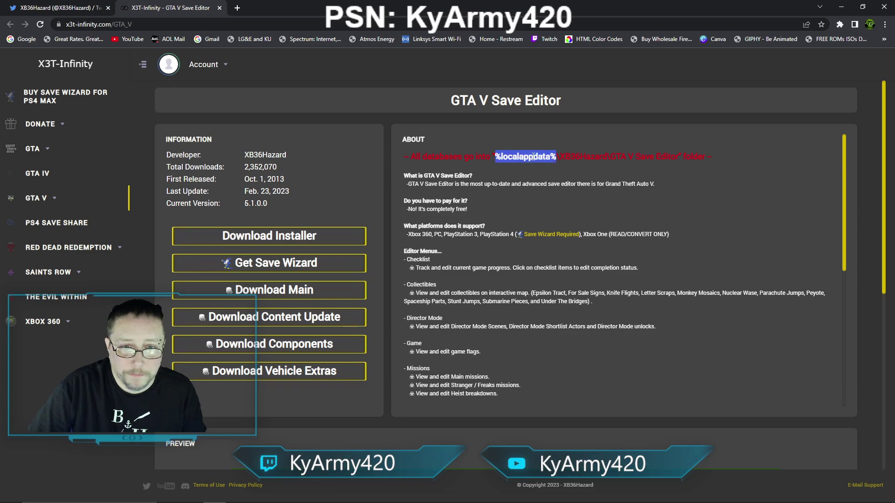
right_click(532, 157)
left_click(540, 161)
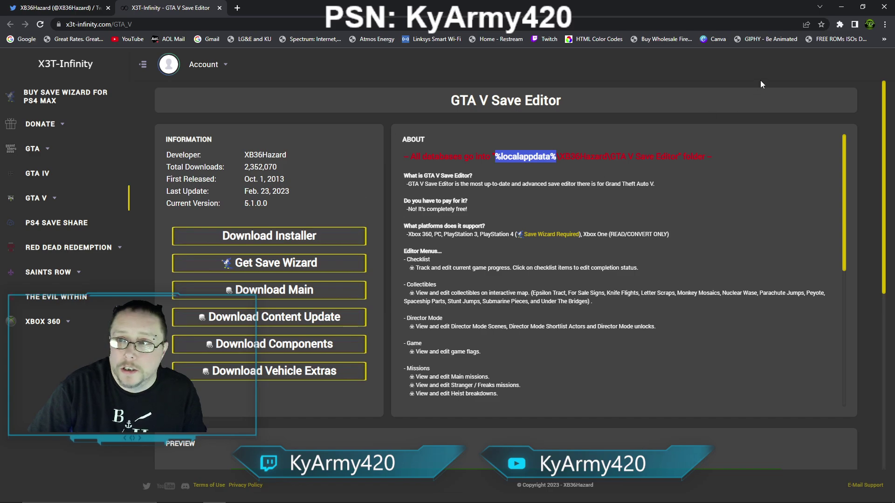
Download the launcher installer zip after passing the 'I'm not a robot' check, then close the popup.
left_click(229, 238)
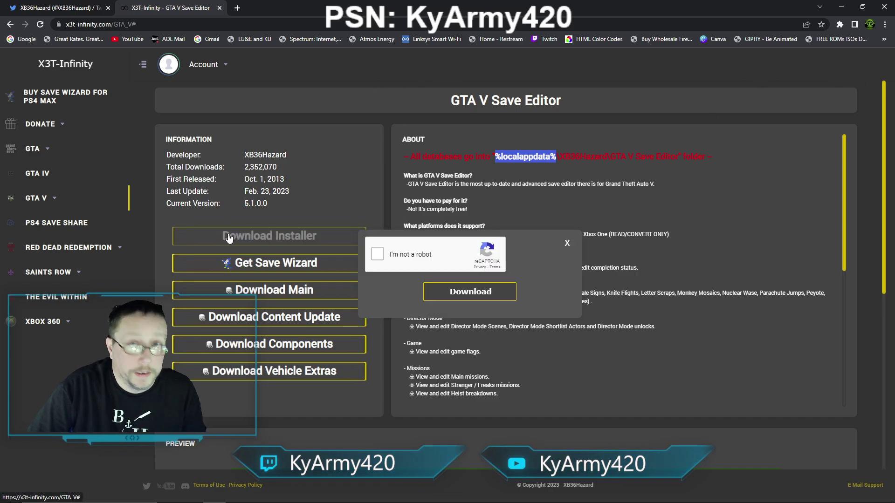
left_click(378, 255)
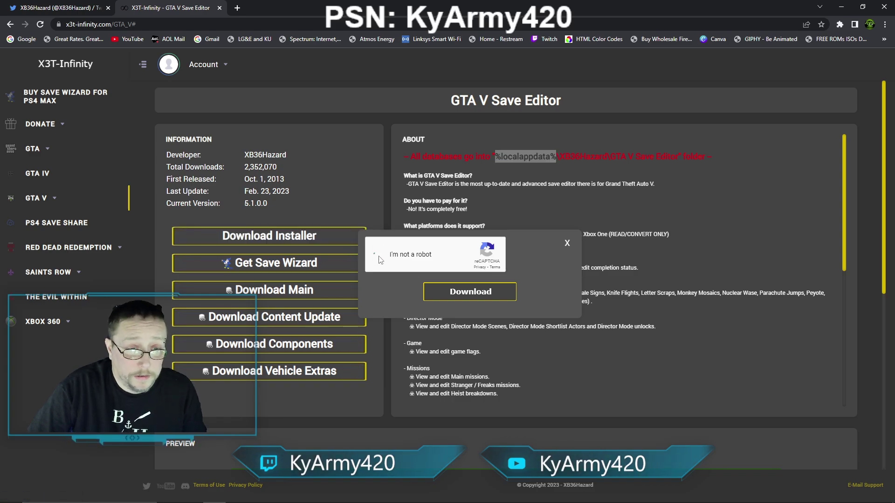
left_click(508, 292)
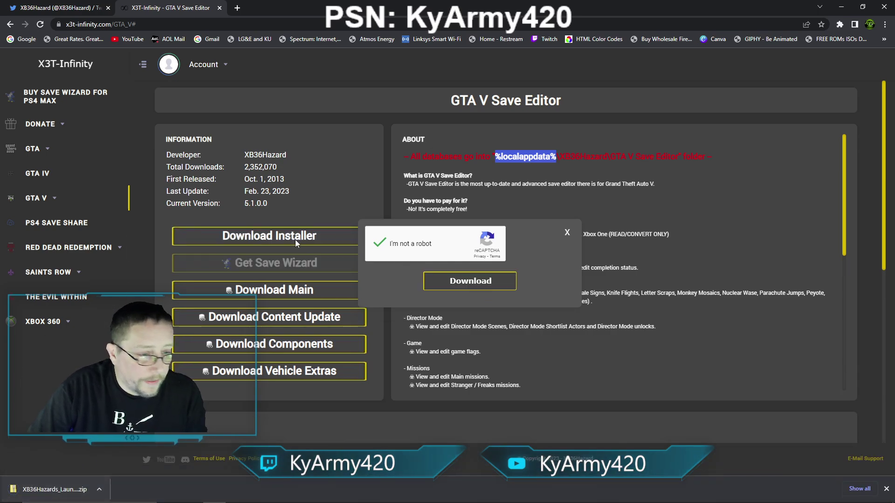
left_click(567, 235)
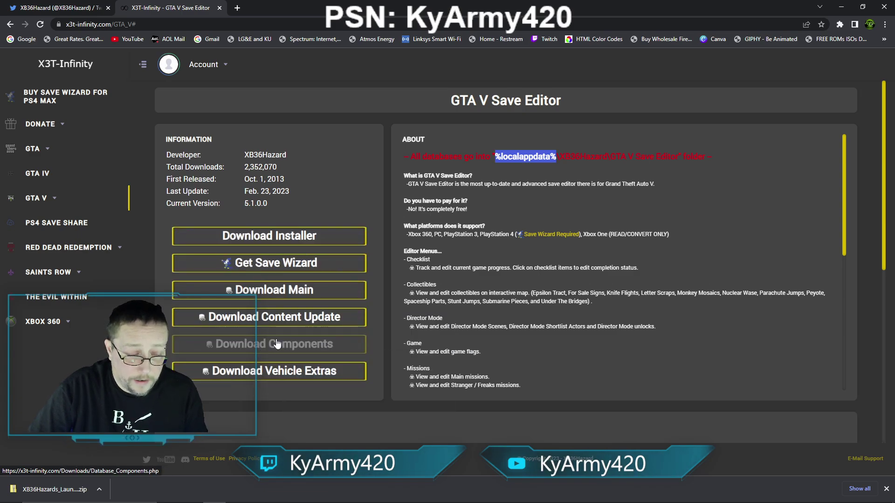
Download Main.db and ContentUpdate.db from their MediaFire pages, closing each tab afterward.
left_click(301, 289)
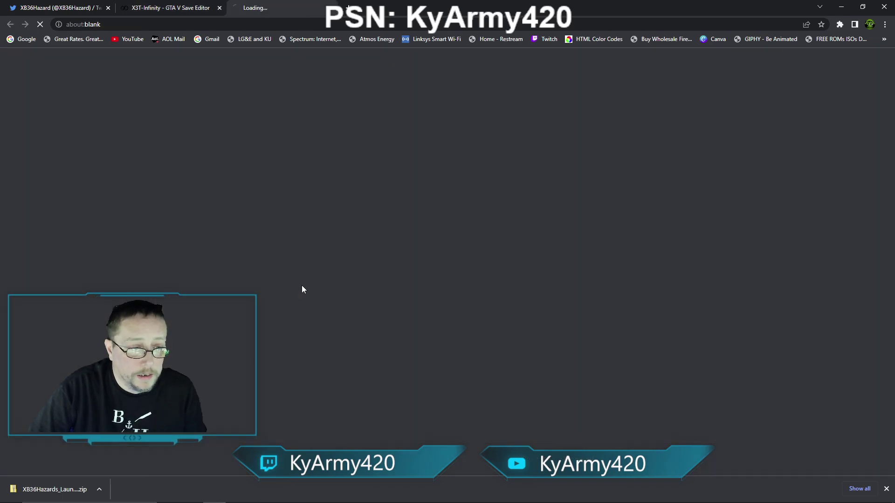
left_click(580, 133)
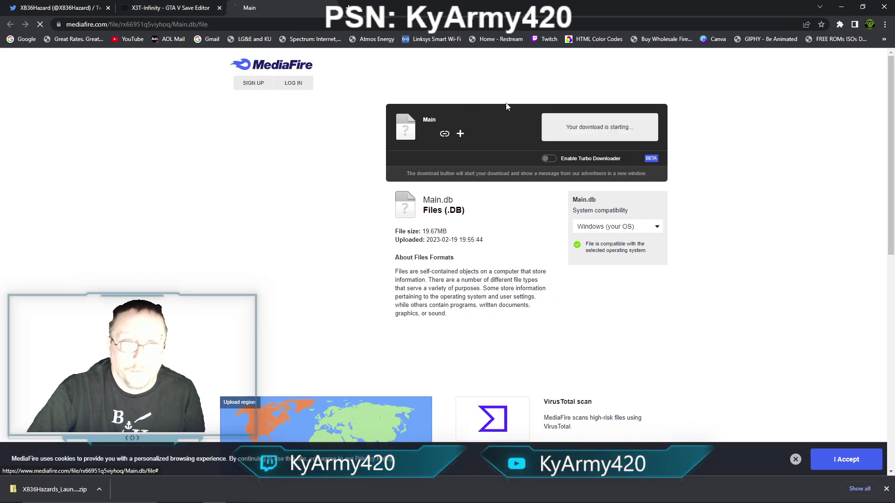
left_click(331, 8)
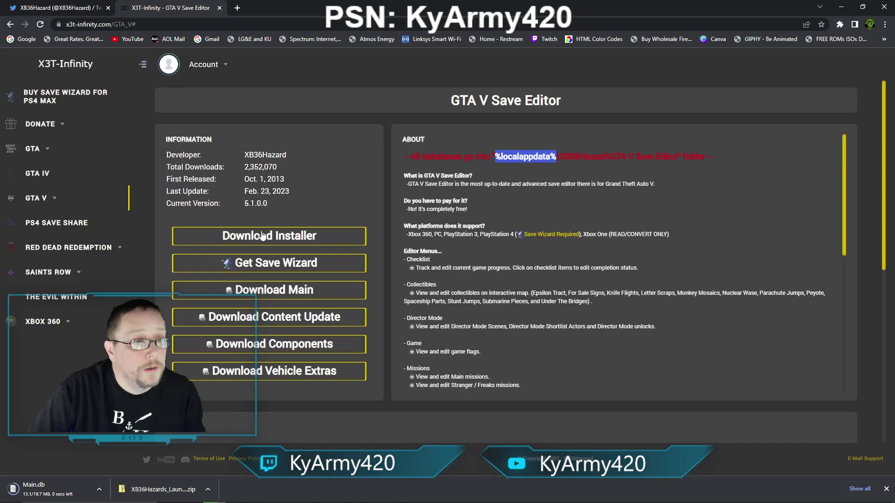
left_click(300, 290)
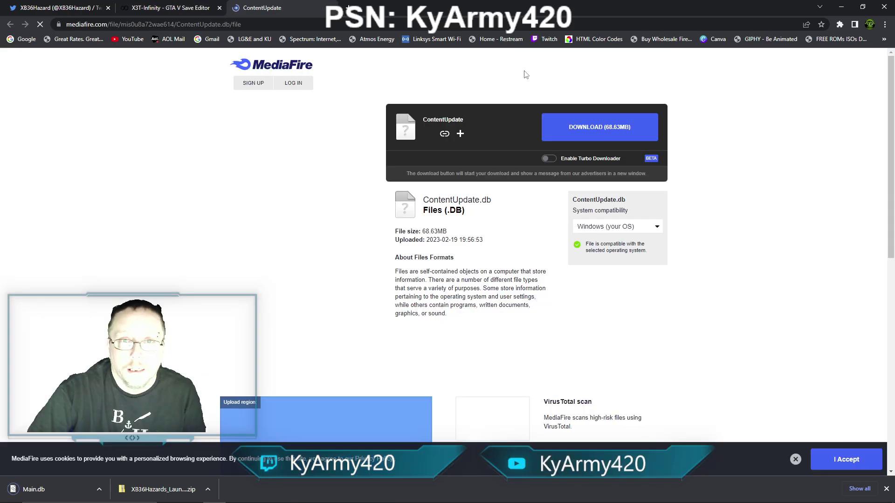
left_click(599, 126)
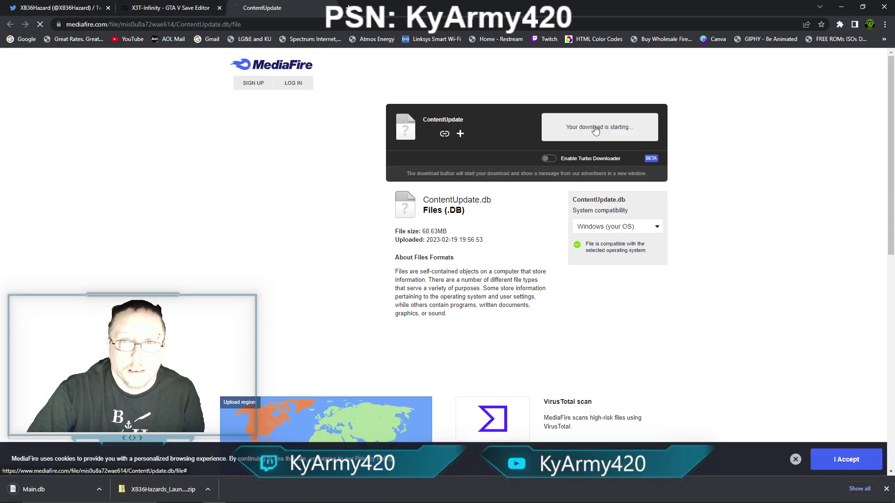
left_click(331, 8)
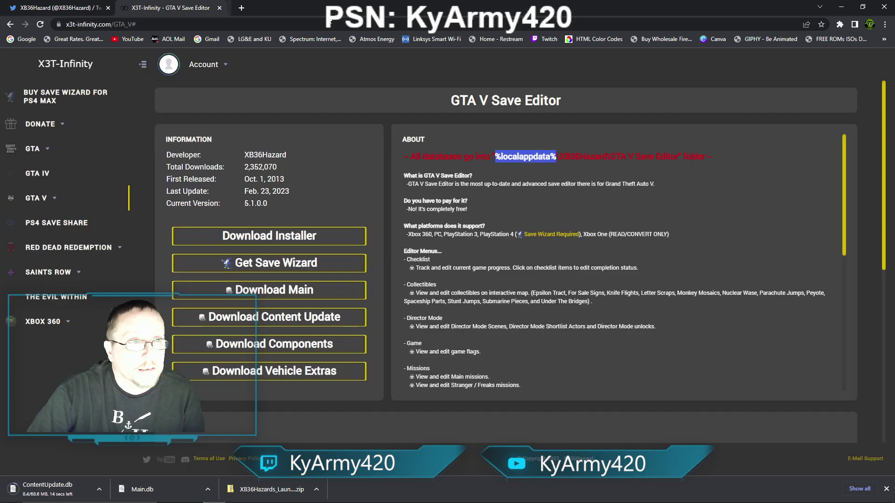
Download Components.db and Vehicle_Extras.db from MediaFire, close their tabs, and minimize Chrome.
left_click(293, 347)
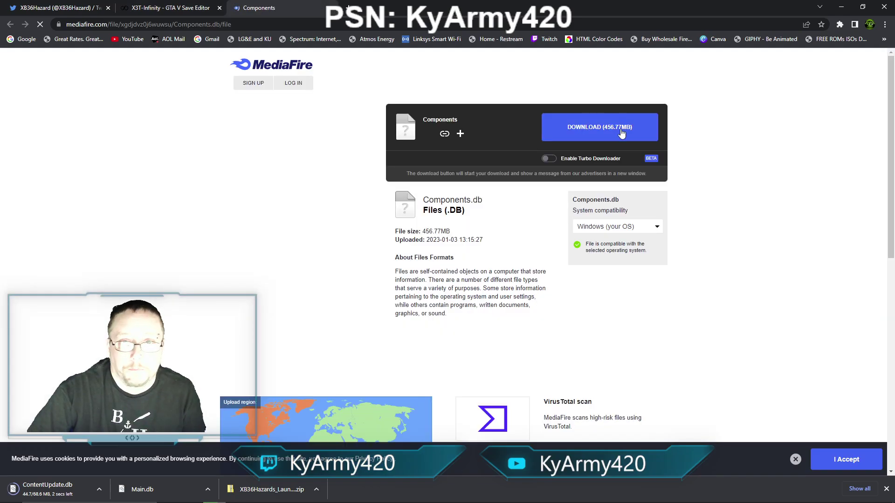
left_click(600, 130)
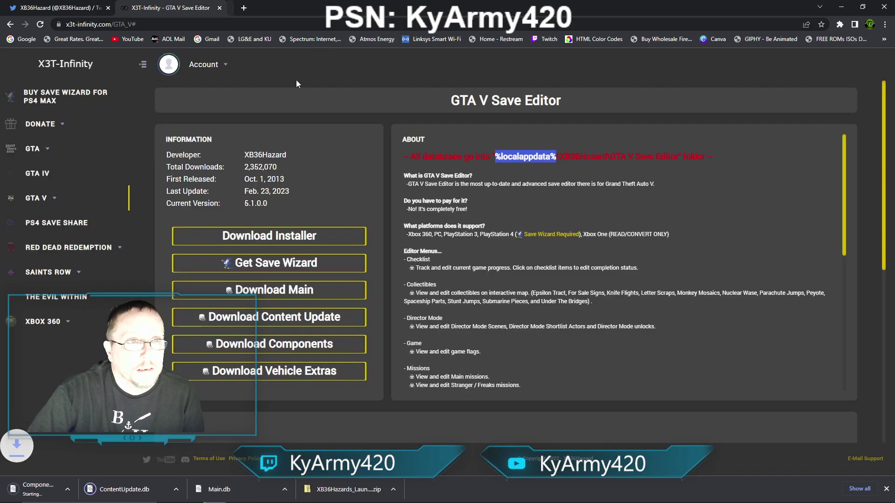
left_click(331, 8)
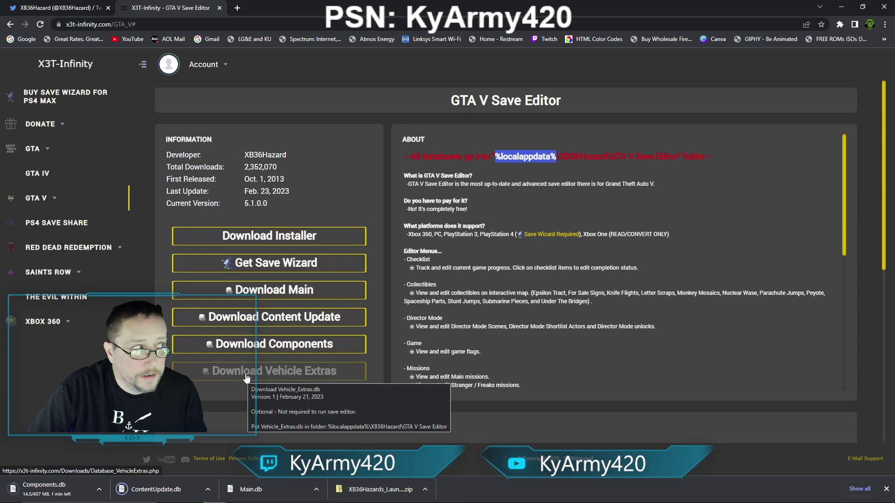
left_click(246, 374)
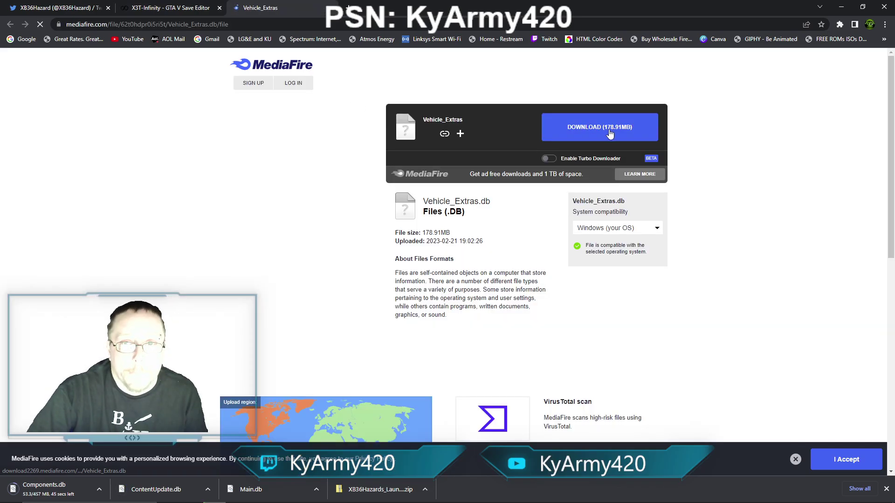
left_click(610, 134)
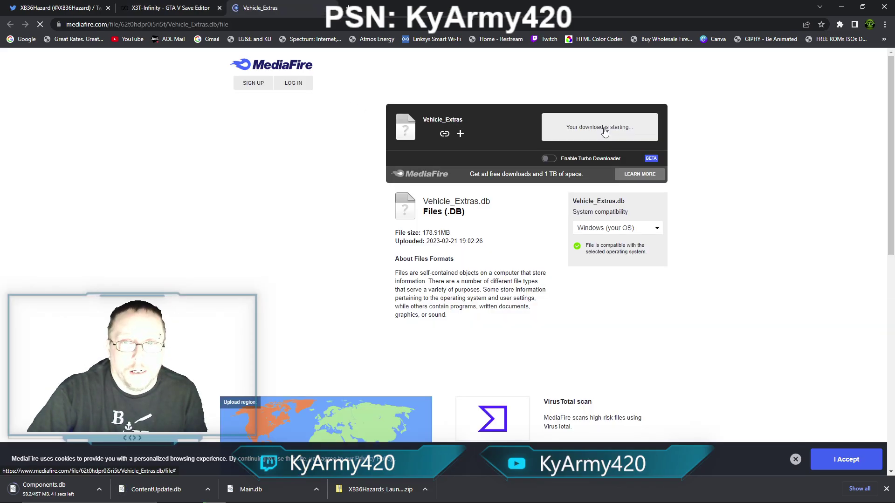
left_click(333, 8)
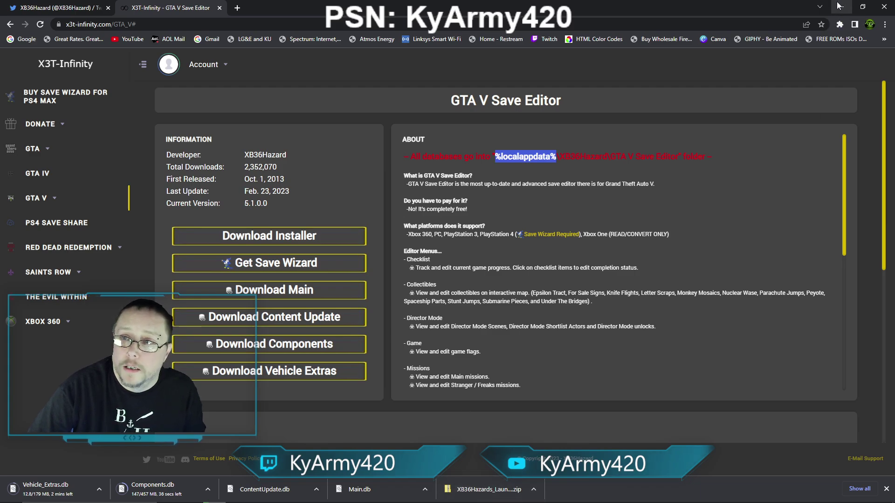
left_click(841, 7)
Open Downloads in File Explorer and select the XB36Hazards_Launcher_v4 zip.
mouse_move(194, 501)
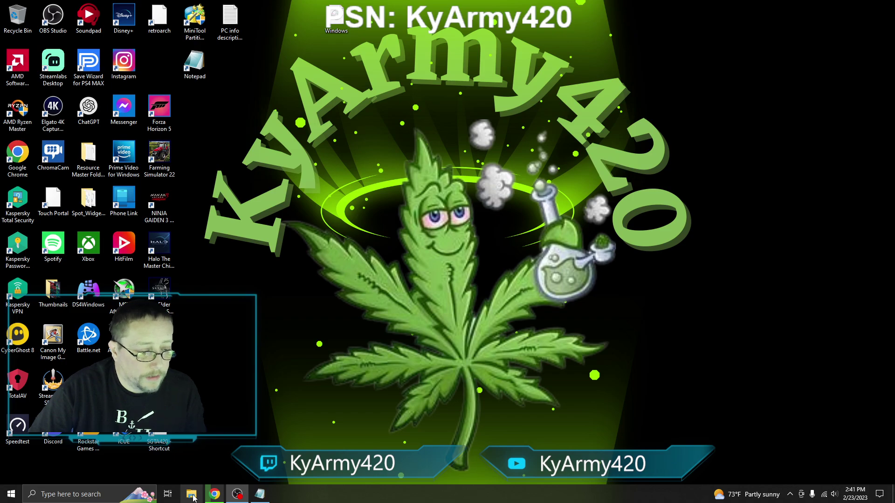
left_click(191, 494)
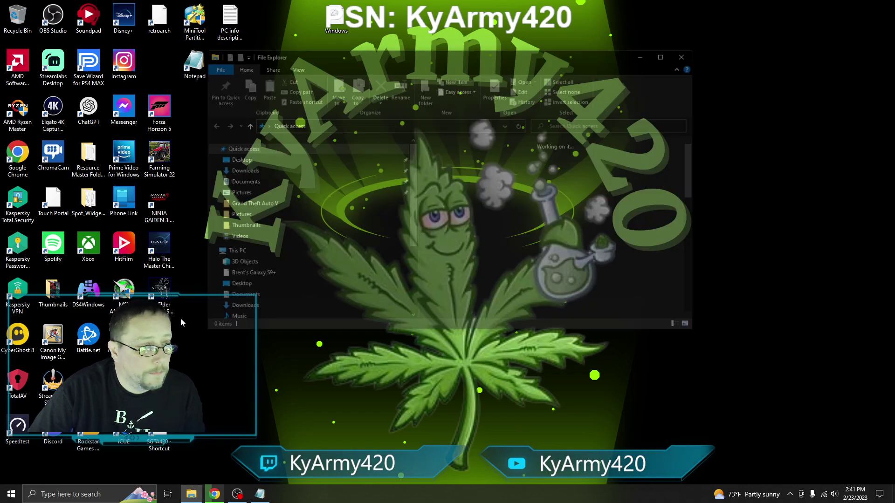
left_click(239, 309)
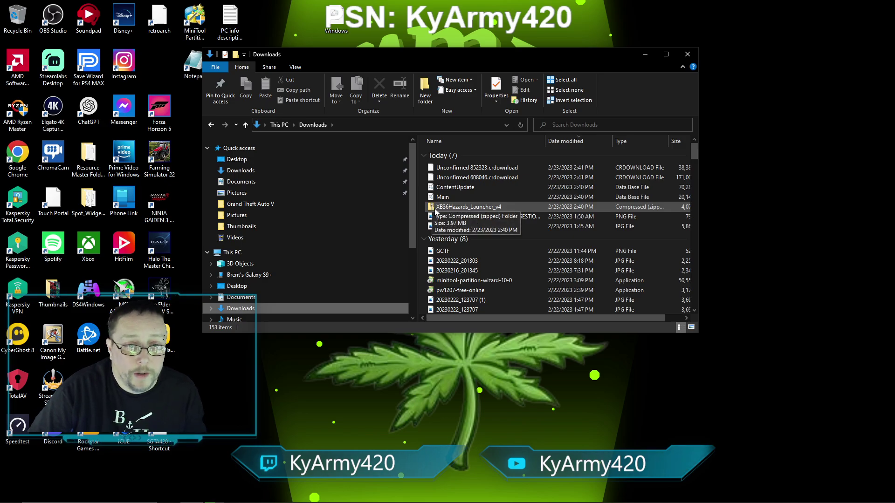
left_click(466, 208)
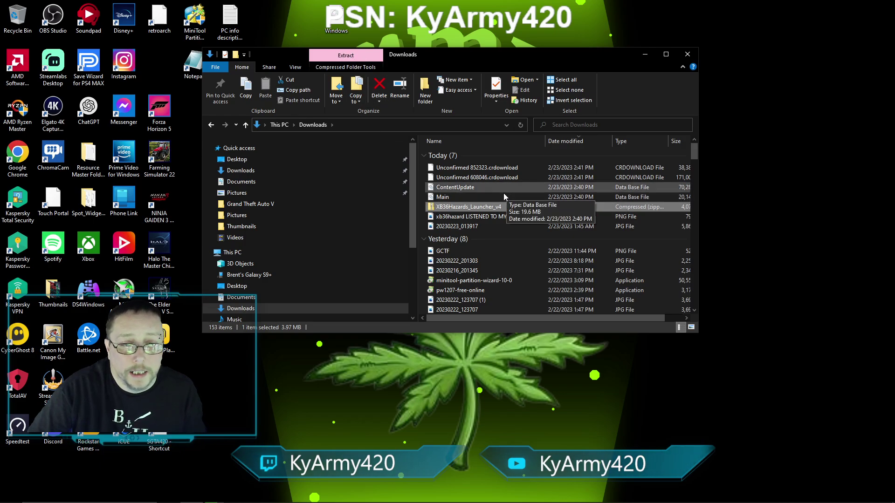
Extract all of XB36Hazards_Launcher_v4 into its own Downloads folder, then return to Downloads.
double_click(474, 208)
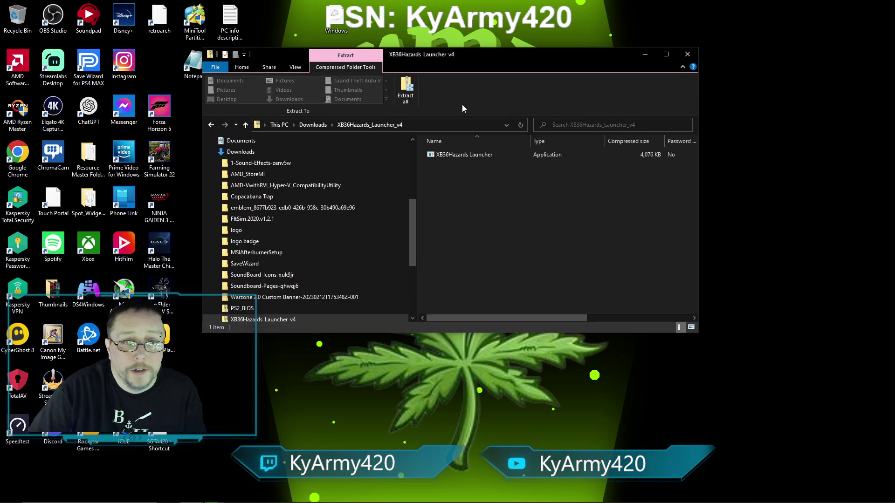
left_click(407, 98)
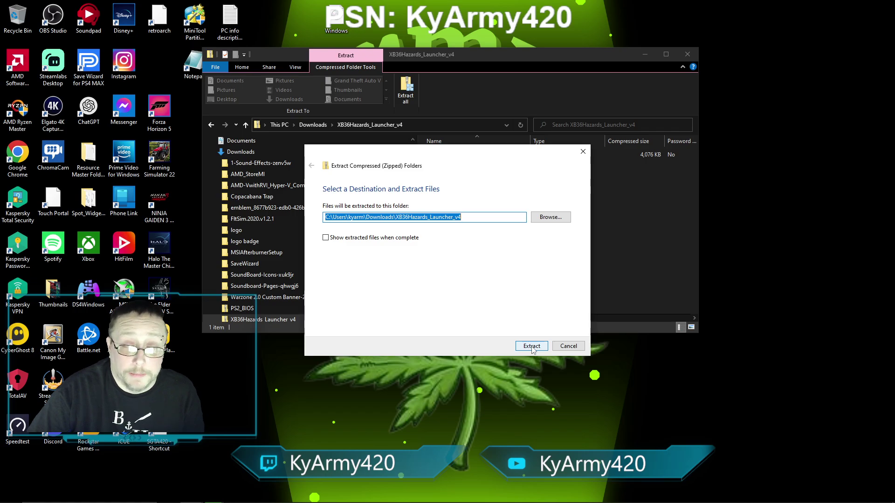
left_click(531, 346)
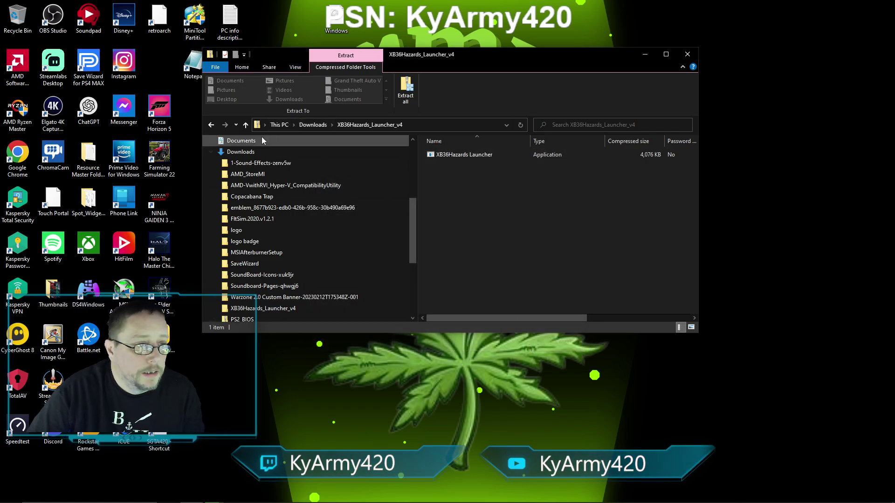
left_click(238, 152)
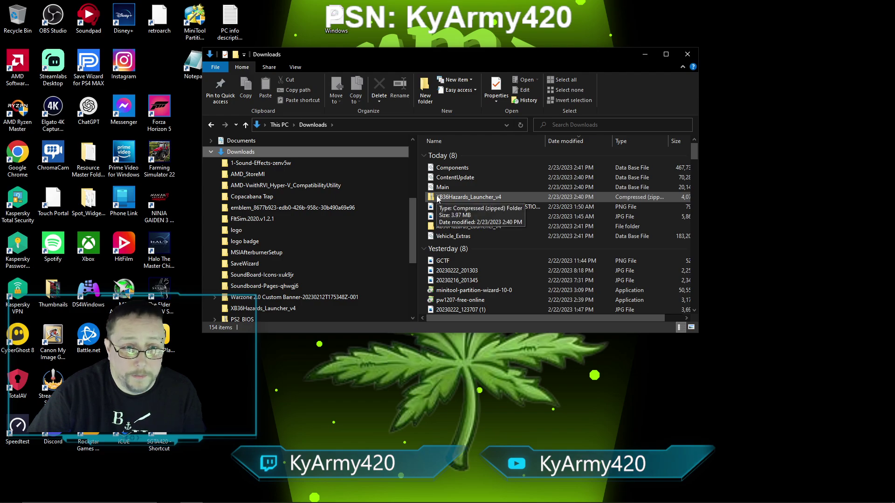
right_click(437, 199)
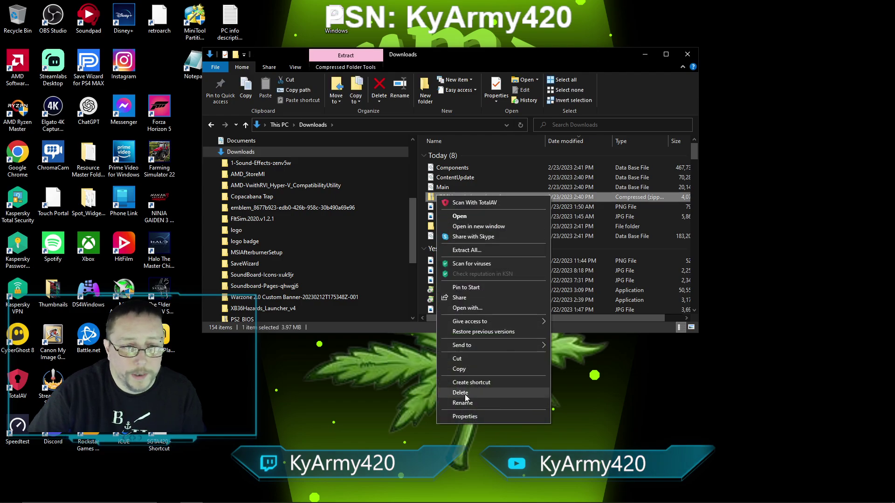